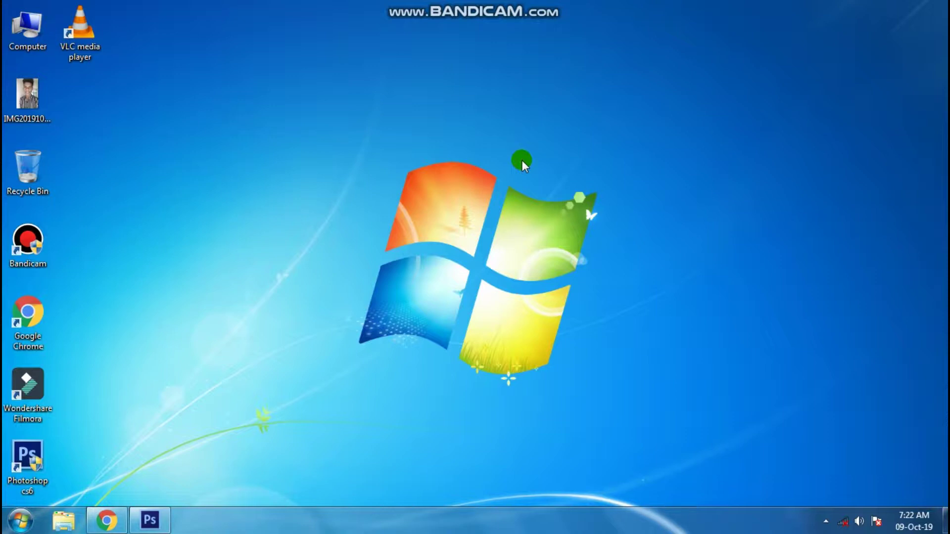
# Refresh the Windows desktop twice, then bring the minimised Chrome window back up.
pyautogui.rightClick(569, 2)
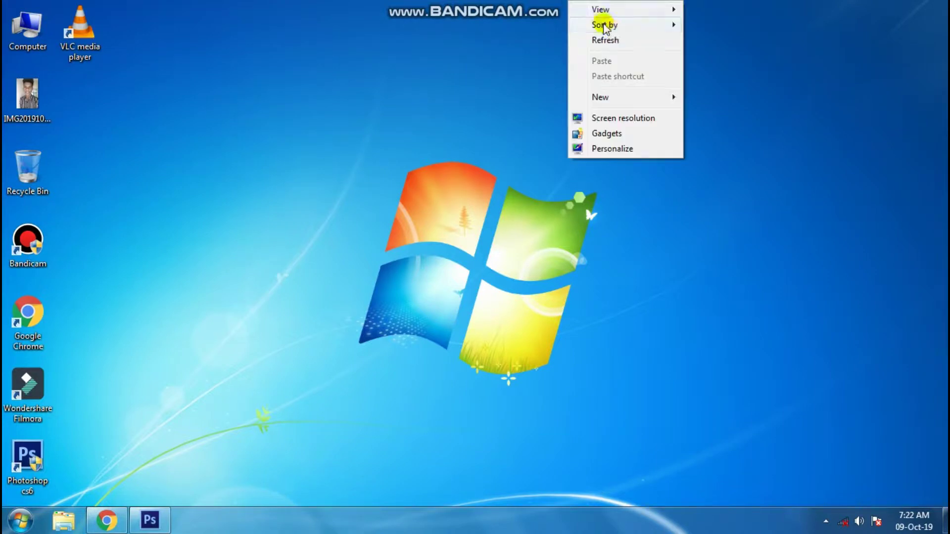
pyautogui.click(631, 39)
pyautogui.rightClick(381, 192)
pyautogui.click(393, 210)
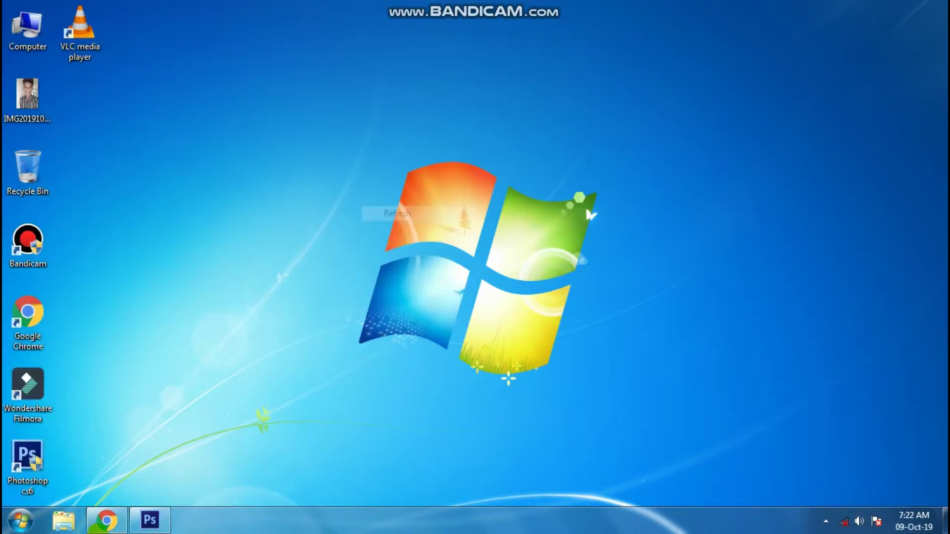
pyautogui.click(94, 526)
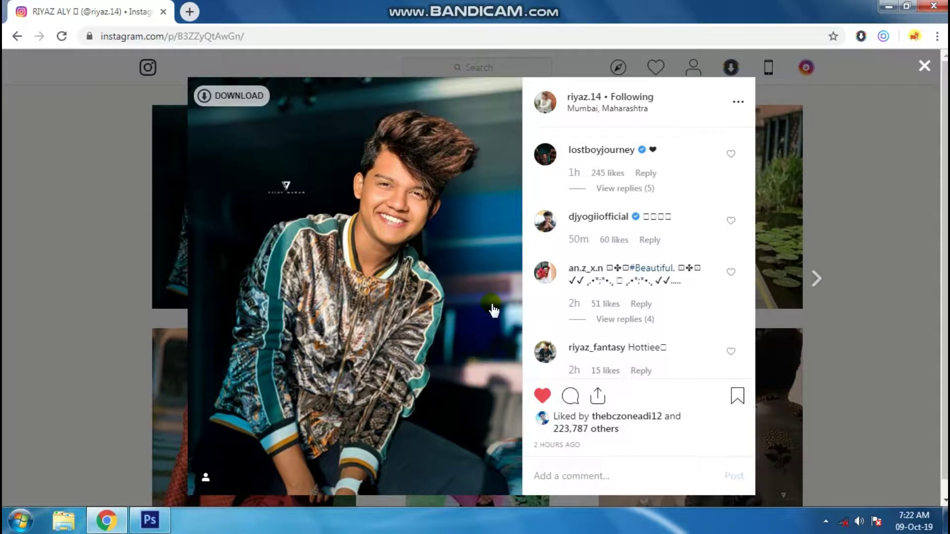
# Close the enlarged Instagram post, scroll the profile's photo grid, then minimise Chrome.
pyautogui.click(864, 171)
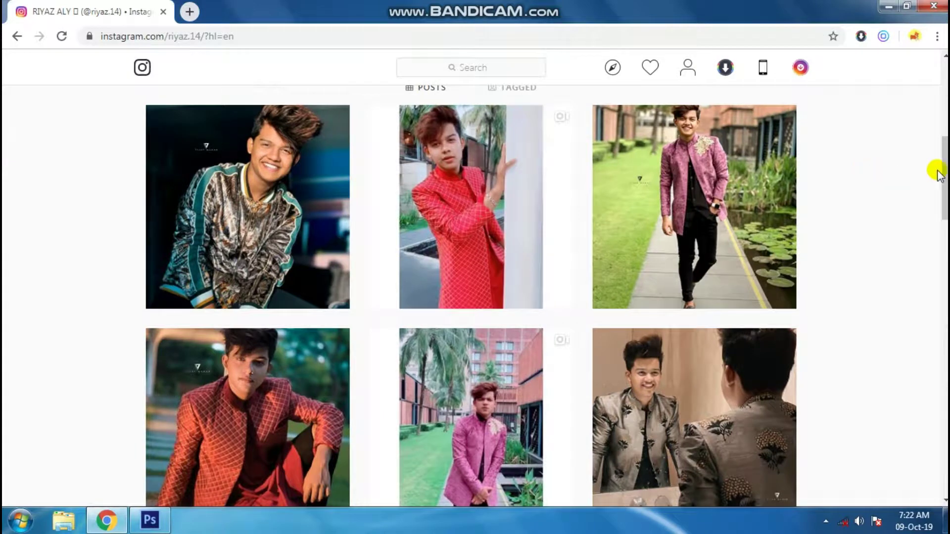
pyautogui.scroll(-1, 945, 183)
pyautogui.scroll(-2, 249, 286)
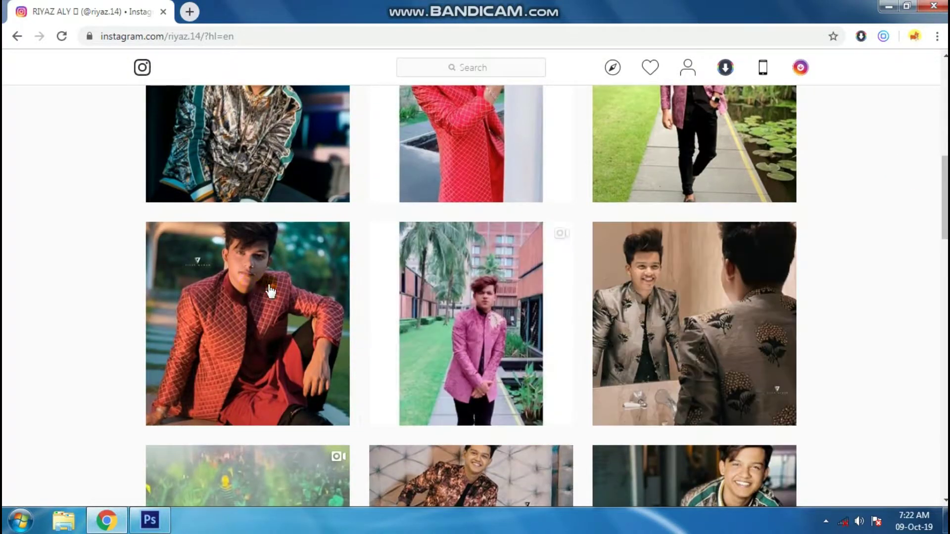
pyautogui.moveTo(250, 286)
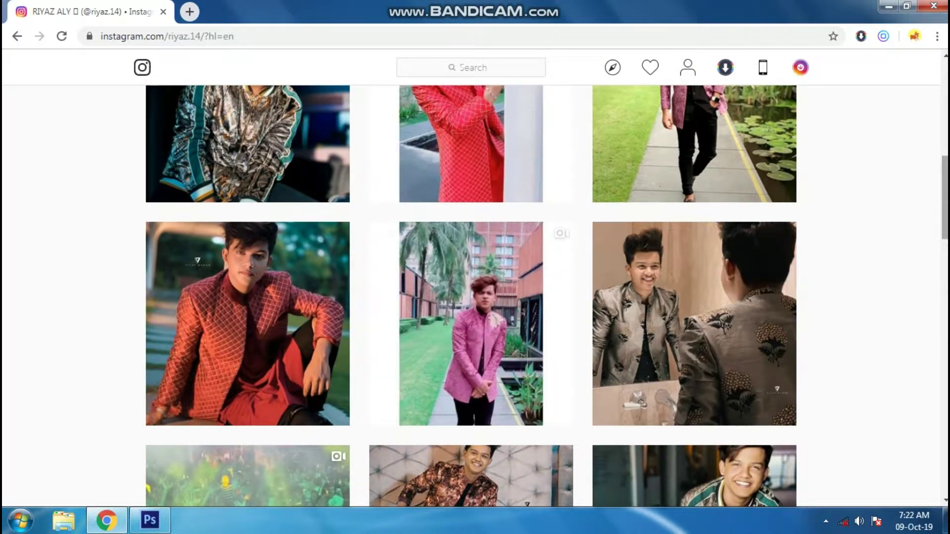
pyautogui.scroll(-3, 693, 346)
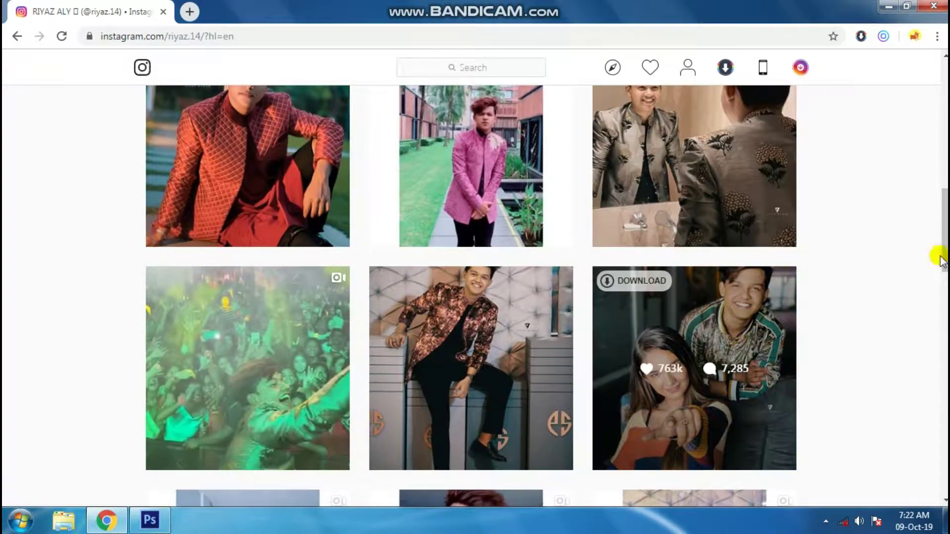
pyautogui.scroll(-8, 471, 297)
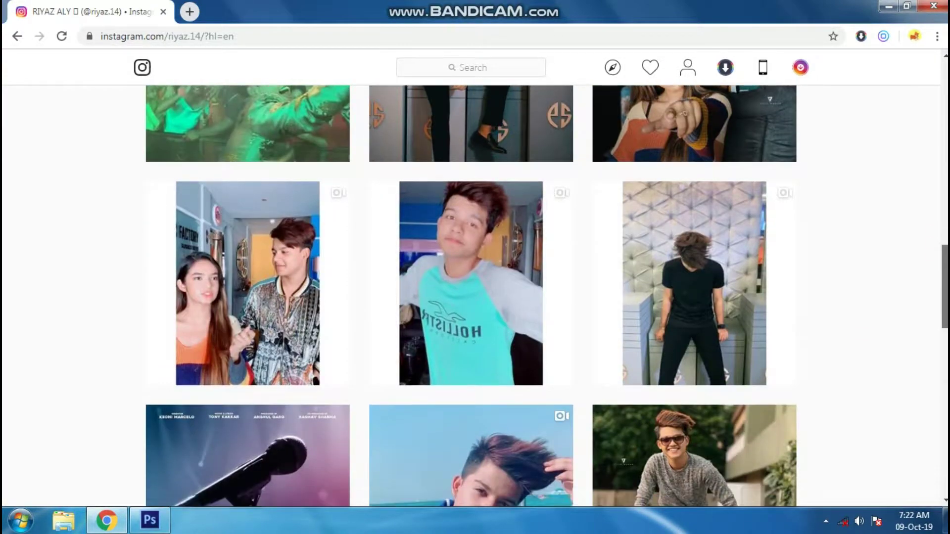
pyautogui.scroll(-3, 471, 296)
pyautogui.scroll(10, 471, 297)
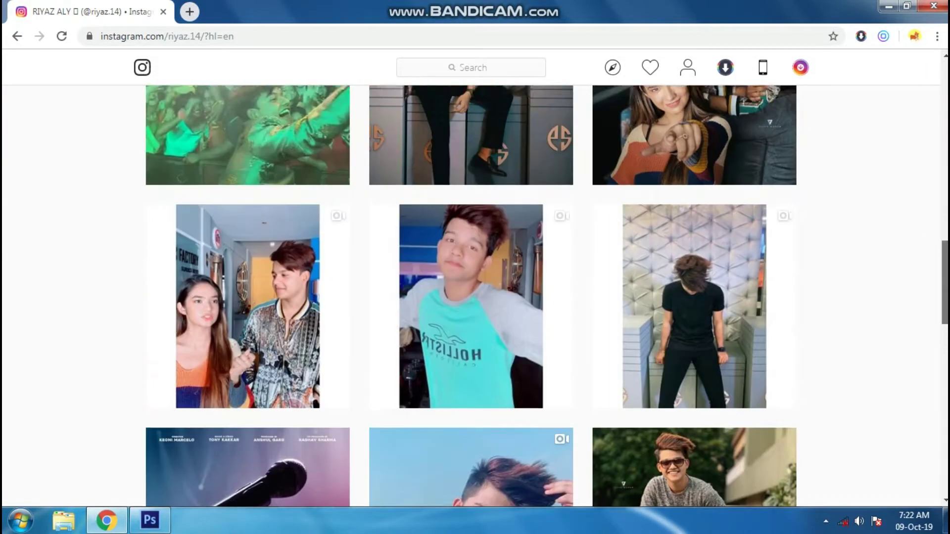
pyautogui.scroll(3, 471, 297)
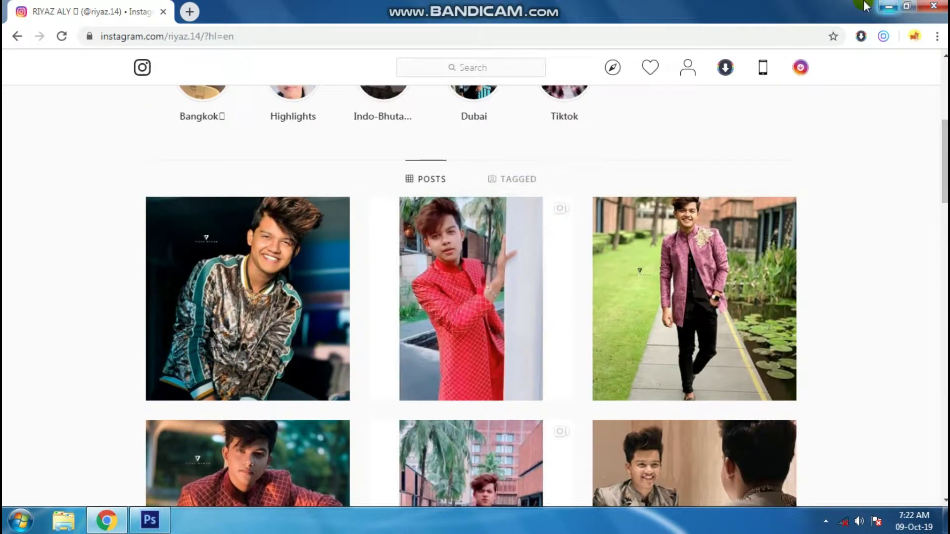
pyautogui.click(889, 6)
pyautogui.rightClick(500, 62)
# Refresh the Windows desktop several more times.
pyautogui.click(561, 101)
pyautogui.rightClick(415, 79)
pyautogui.click(455, 118)
pyautogui.rightClick(262, 89)
pyautogui.click(301, 128)
pyautogui.rightClick(216, 67)
pyautogui.click(257, 105)
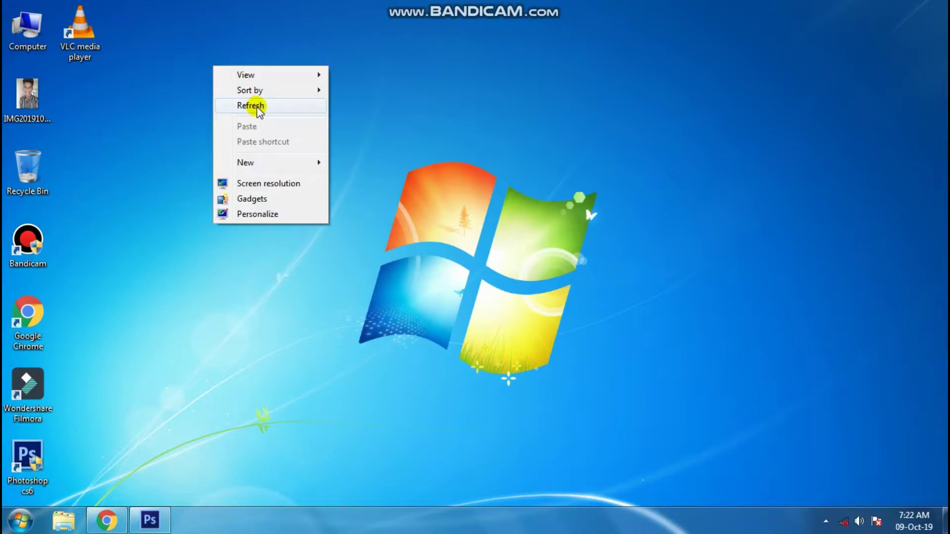
pyautogui.rightClick(233, 76)
pyautogui.click(275, 118)
pyautogui.rightClick(241, 88)
pyautogui.click(290, 127)
pyautogui.rightClick(241, 103)
pyautogui.click(277, 143)
# Restore Photoshop with the portrait and zoom in and out, ending at 33.3%.
pyautogui.click(150, 520)
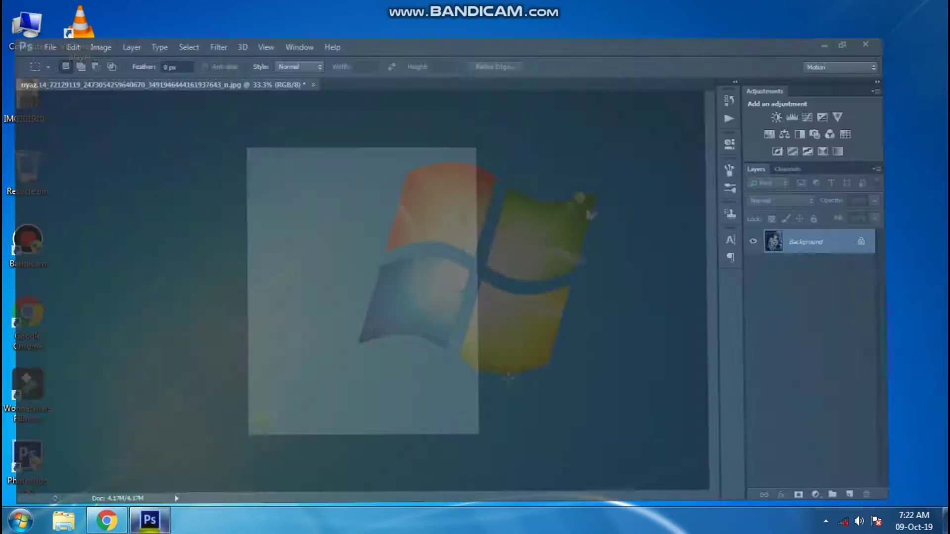
pyautogui.click(150, 520)
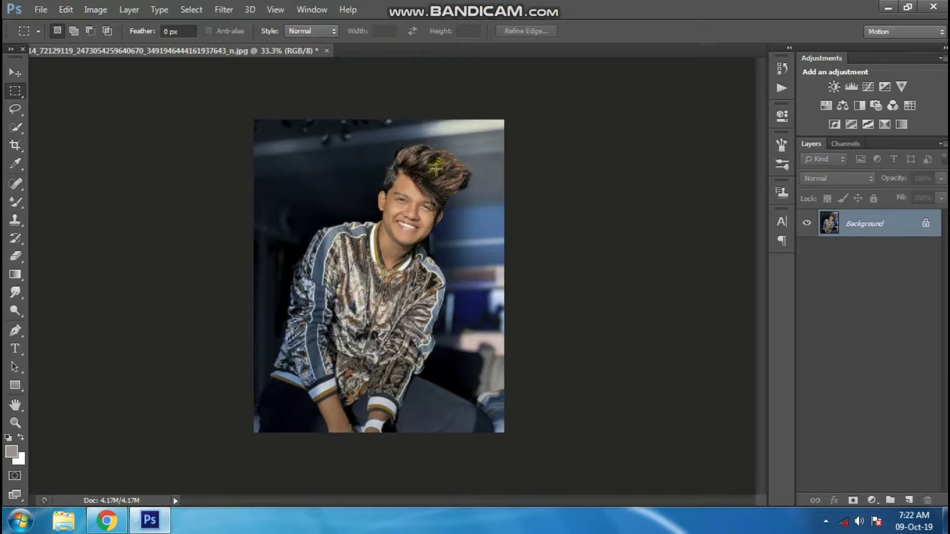
pyautogui.hotkey('ctrl', '+')
pyautogui.hotkey('ctrl', '+')
pyautogui.hotkey('ctrl', '-')
pyautogui.hotkey('ctrl', '-')
pyautogui.hotkey('ctrl', '+')
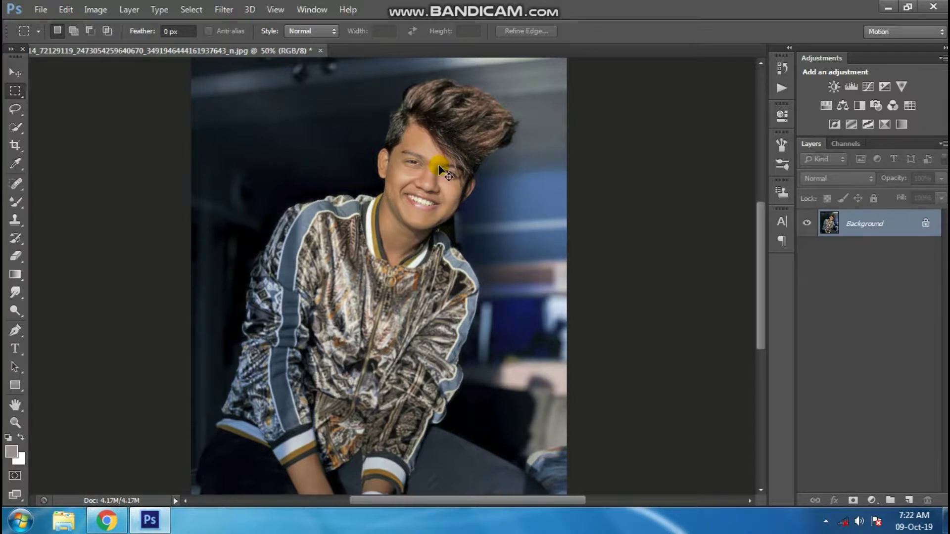
pyautogui.hotkey('ctrl', '-')
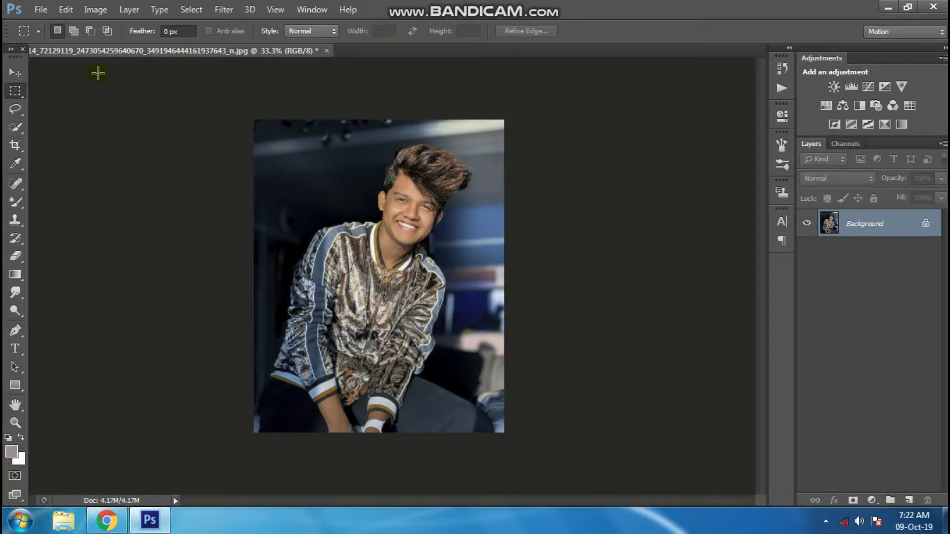
pyautogui.click(42, 9)
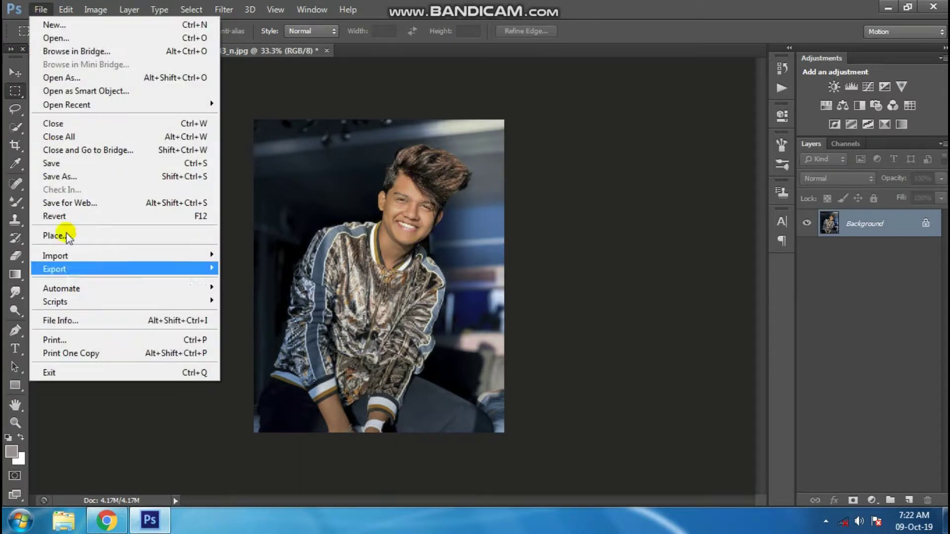
# Save the portrait as riyaz.jpg on the Desktop, accepting the JPEG Options.
pyautogui.click(78, 181)
pyautogui.click(55, 115)
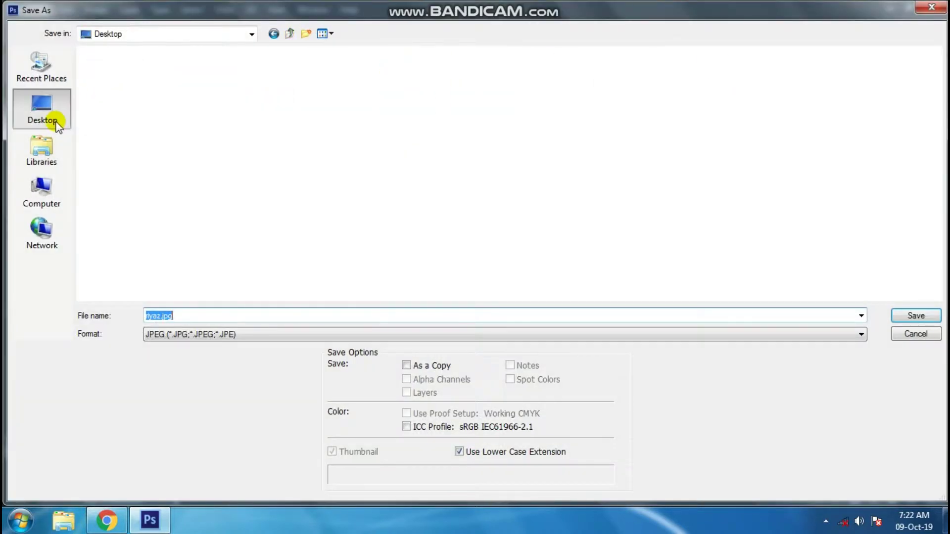
pyautogui.click(918, 317)
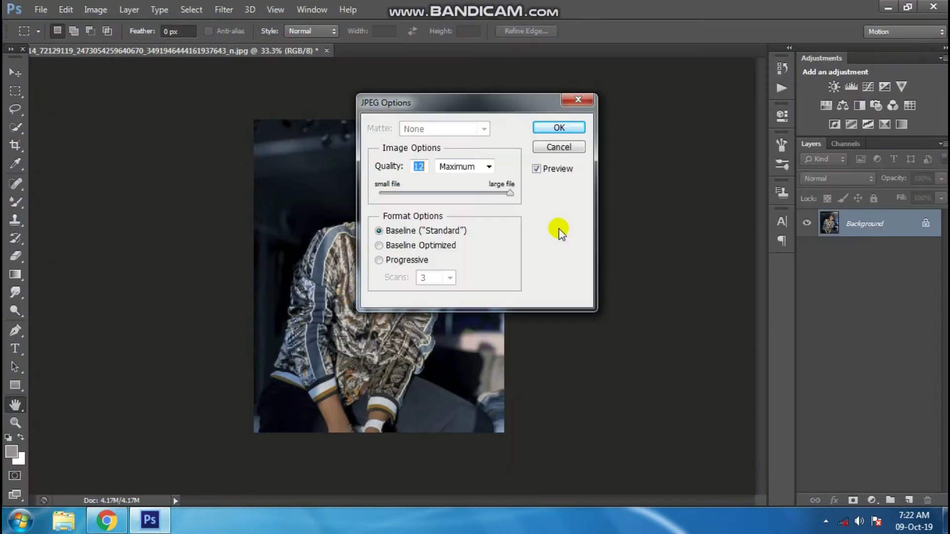
pyautogui.click(568, 132)
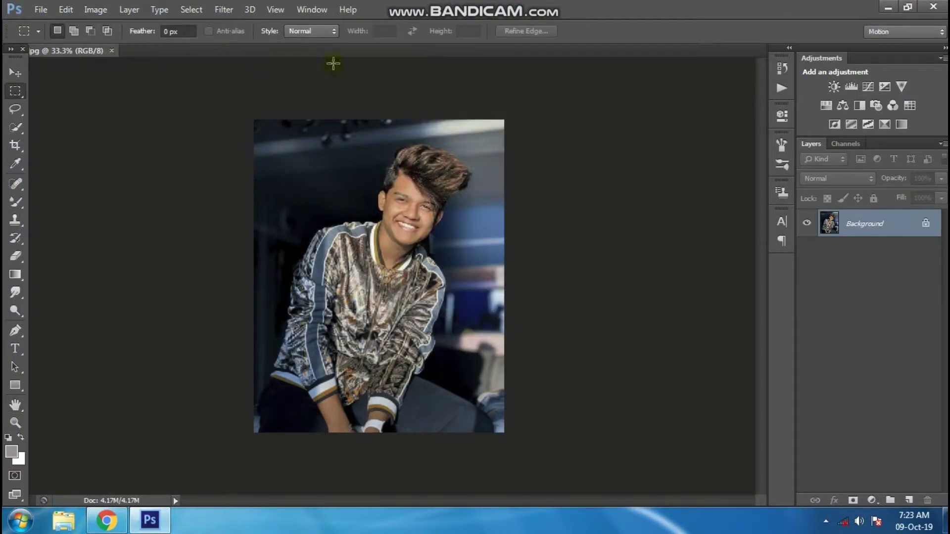
# Close the image and reopen riyaz.jpg from the Desktop in Camera Raw.
pyautogui.click(111, 50)
pyautogui.doubleClick(473, 223)
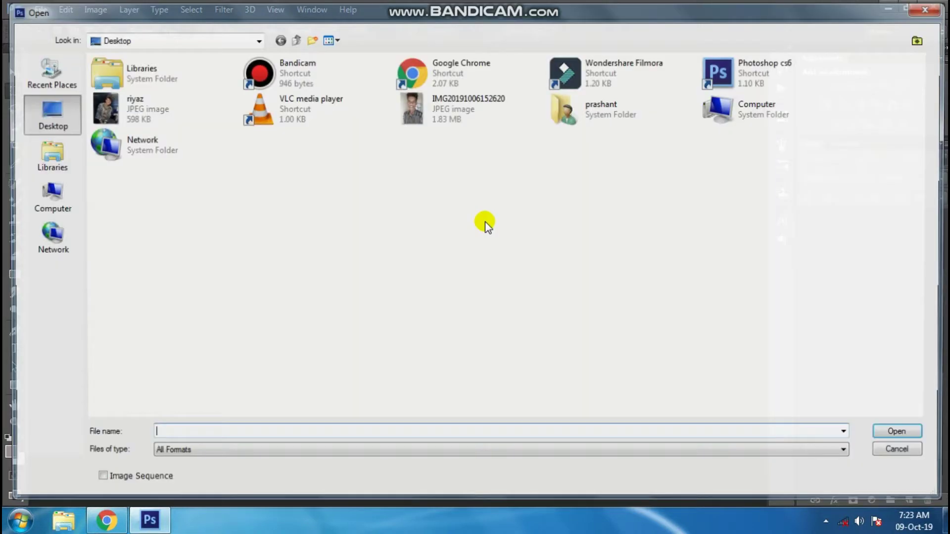
pyautogui.click(136, 106)
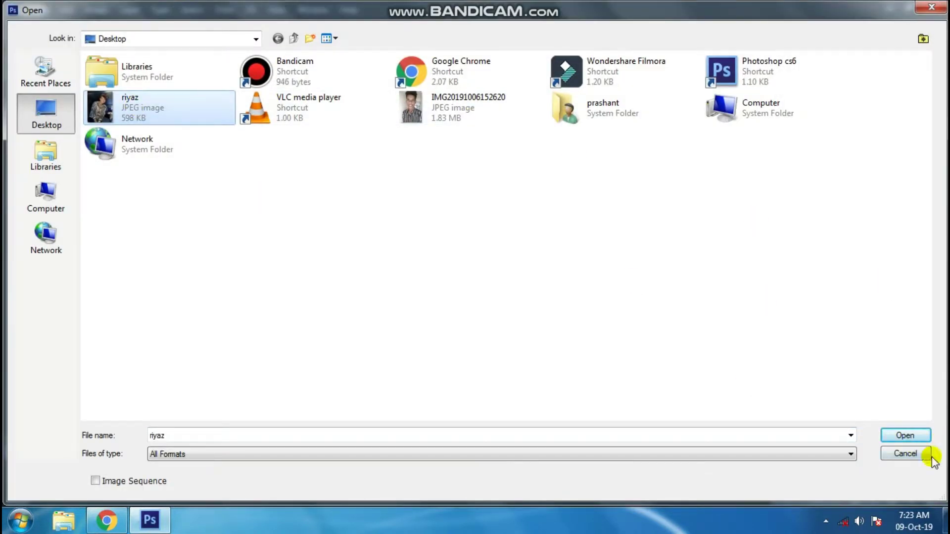
pyautogui.click(905, 436)
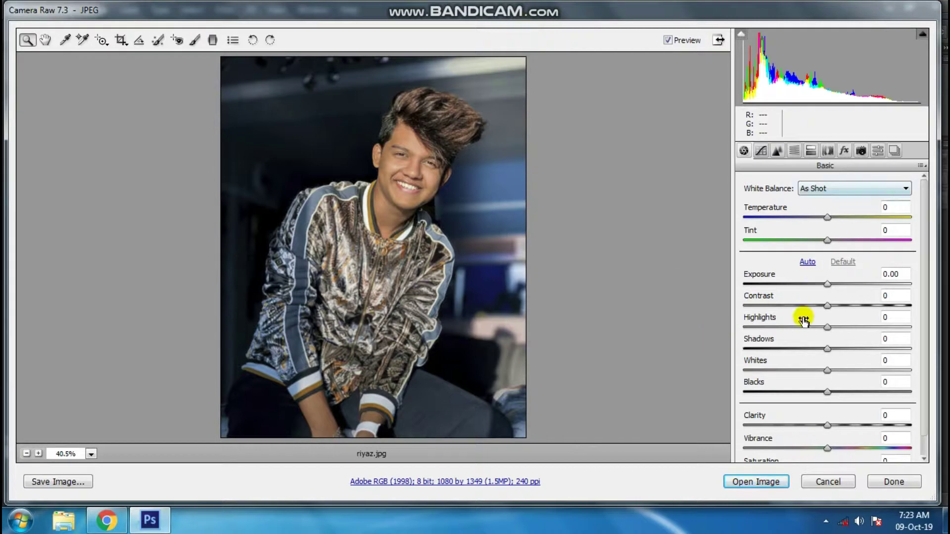
# Try Camera Raw's Auto tone adjustment, then reset the Basic sliders to Default.
pyautogui.click(810, 263)
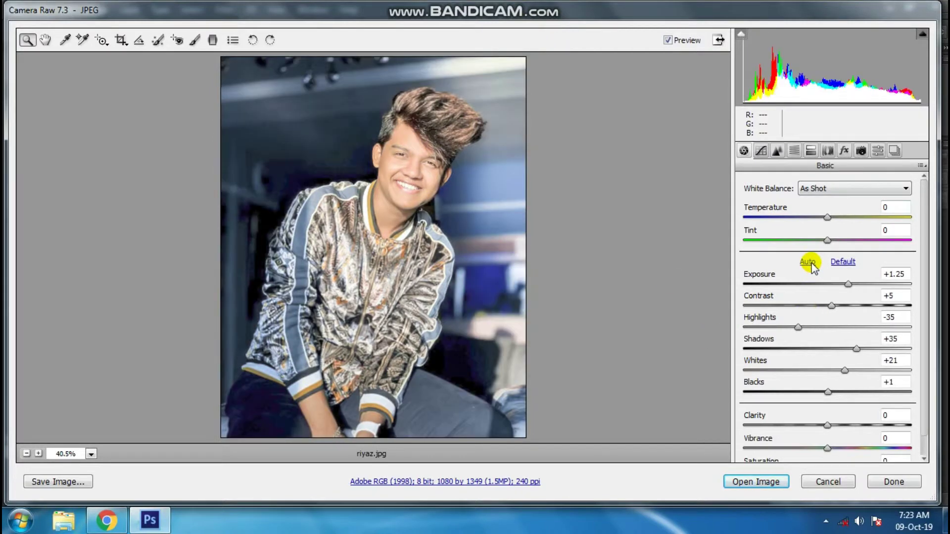
pyautogui.click(842, 263)
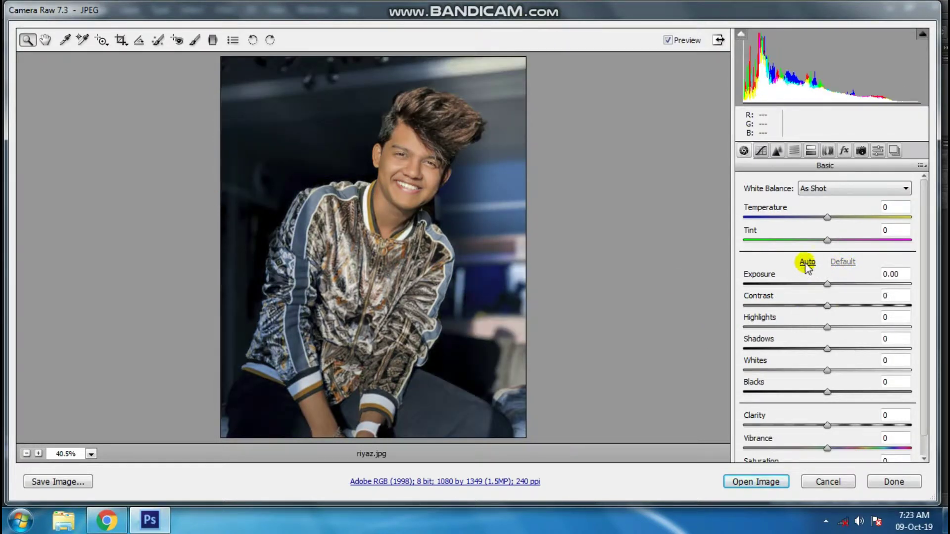
pyautogui.click(808, 262)
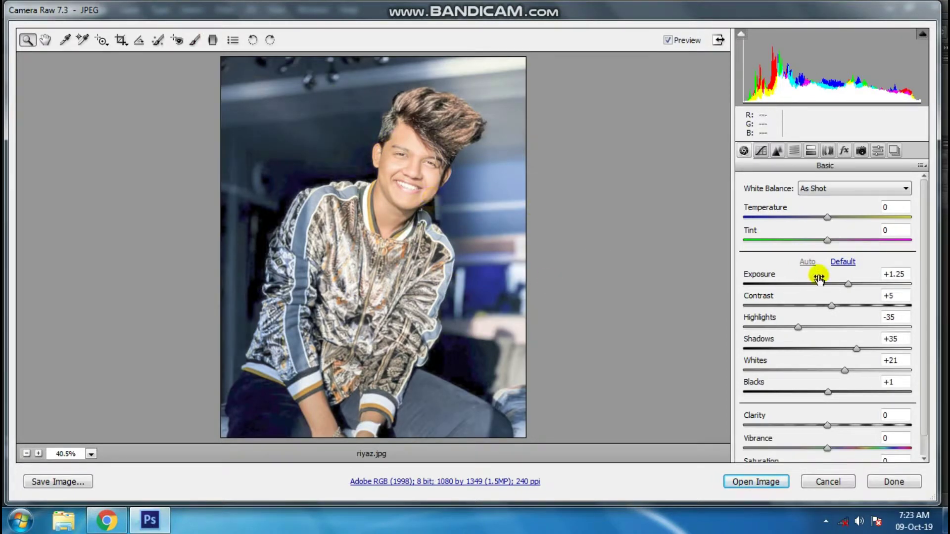
pyautogui.click(841, 262)
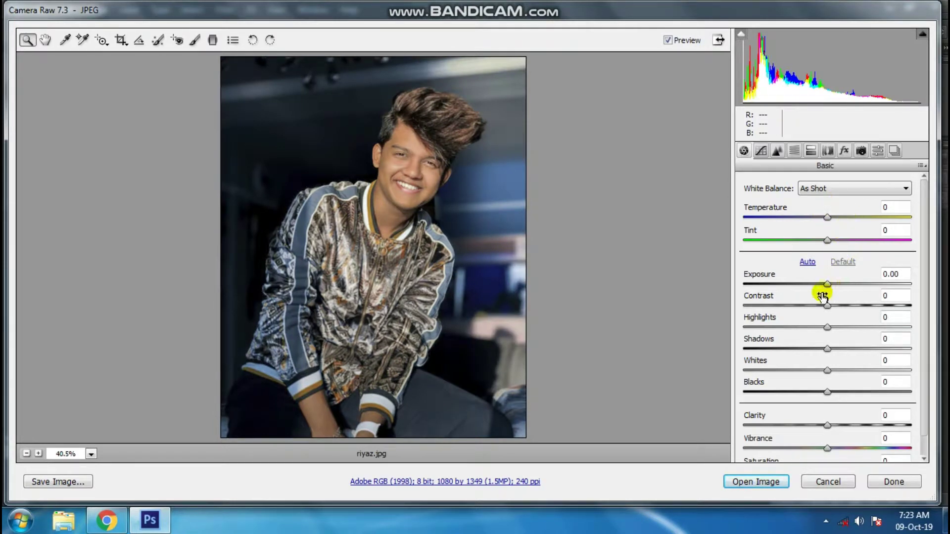
# Set Exposure +0.30, Contrast +7, Highlights +38, Whites +11, Blacks +1 and Vibrance +23.
pyautogui.moveTo(829, 284); pyautogui.dragTo(858, 327)
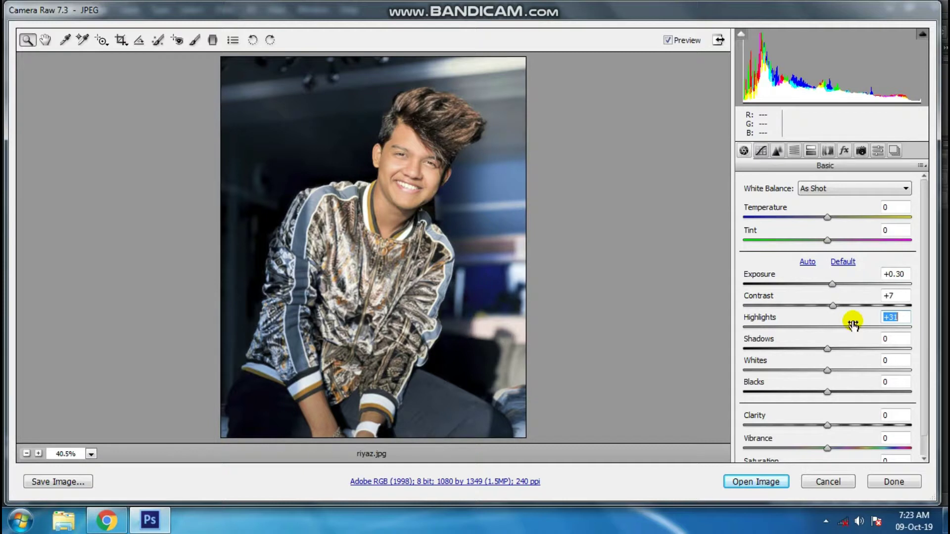
pyautogui.moveTo(853, 325)
pyautogui.mouseDown()
pyautogui.moveTo(880, 319)
pyautogui.moveTo(868, 330)
pyautogui.mouseUp()
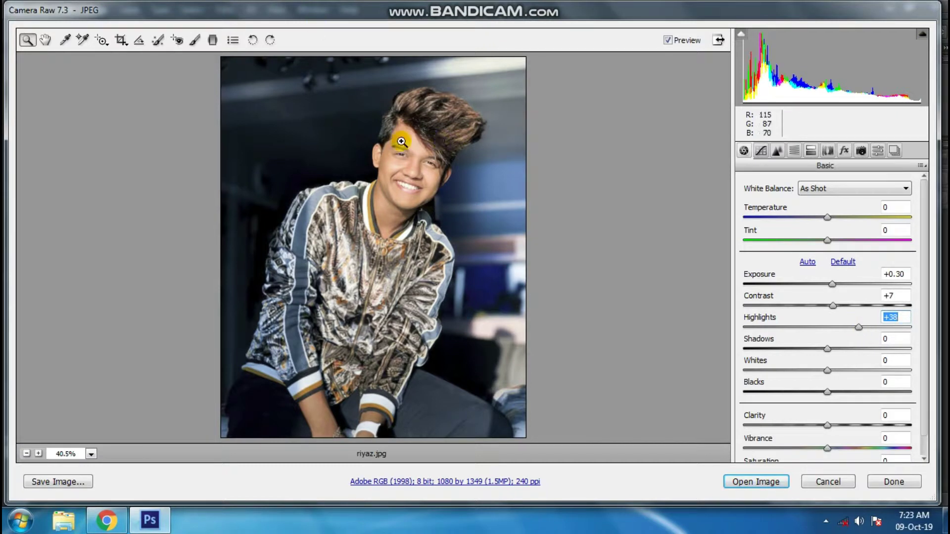
pyautogui.moveTo(830, 370); pyautogui.dragTo(828, 392)
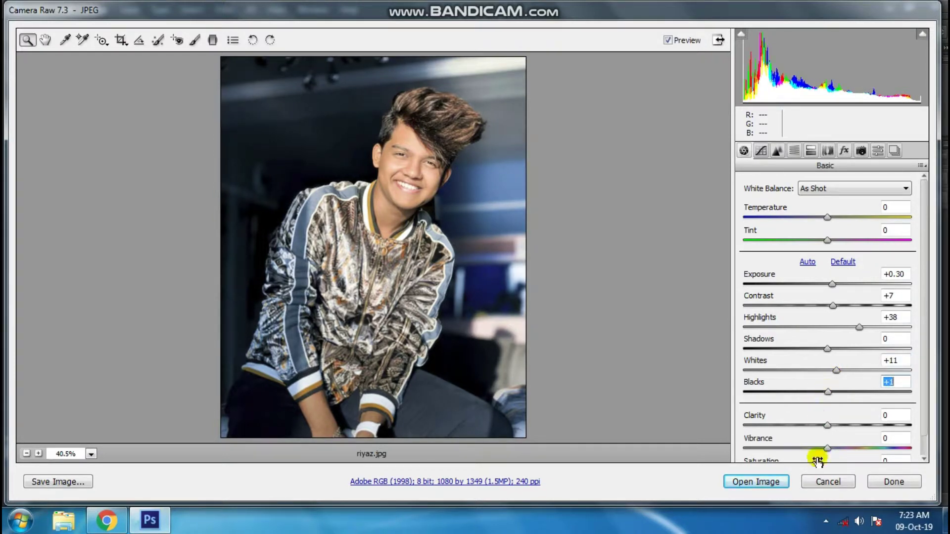
pyautogui.moveTo(827, 449); pyautogui.dragTo(855, 453)
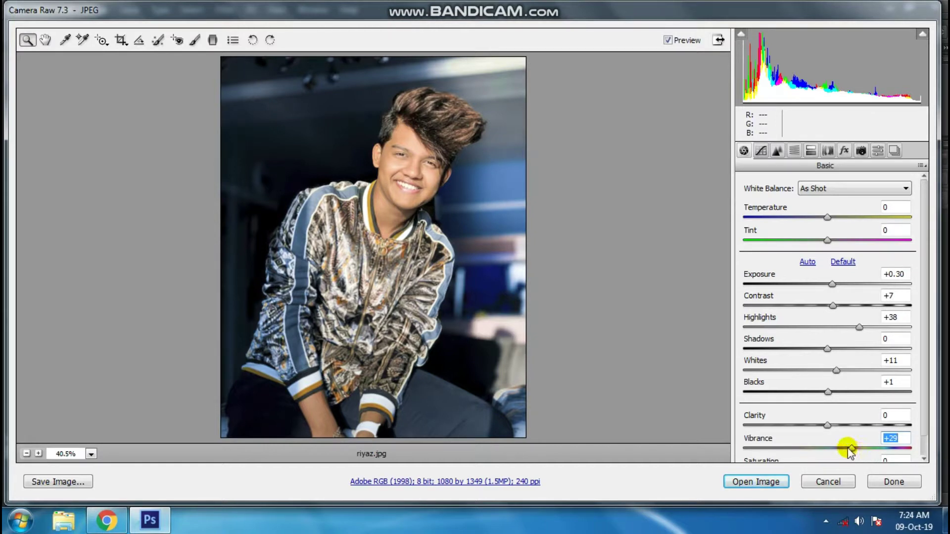
pyautogui.click(761, 151)
# Set Tone Curve Lights to +11, Luminance noise reduction to 10 and Sharpening Amount to about 19.
pyautogui.moveTo(827, 424); pyautogui.dragTo(837, 427)
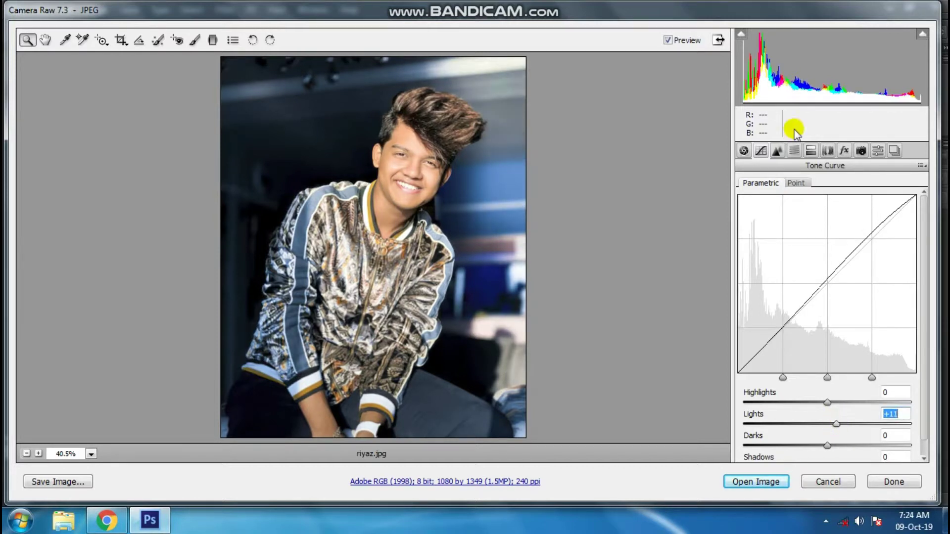
pyautogui.click(778, 151)
pyautogui.moveTo(769, 321); pyautogui.dragTo(766, 325)
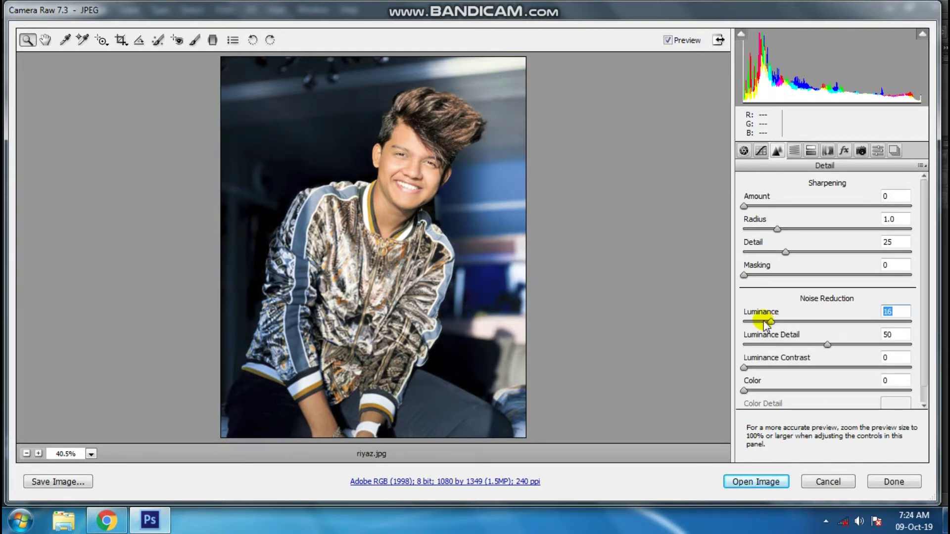
pyautogui.click(770, 206)
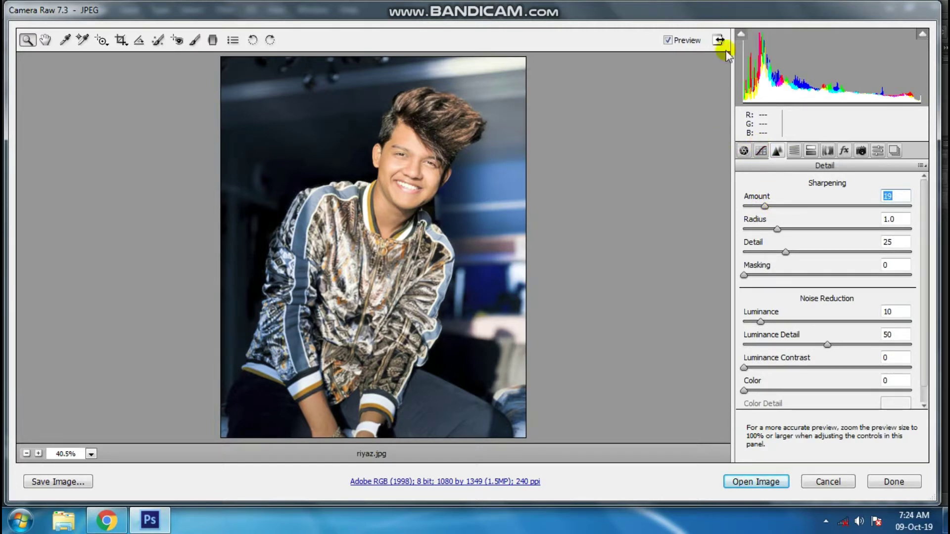
# Raise the Oranges' luminance and saturation in HSL/Grayscale.
pyautogui.click(795, 152)
pyautogui.moveTo(832, 272)
pyautogui.mouseDown()
pyautogui.moveTo(886, 276)
pyautogui.moveTo(839, 281)
pyautogui.mouseUp()
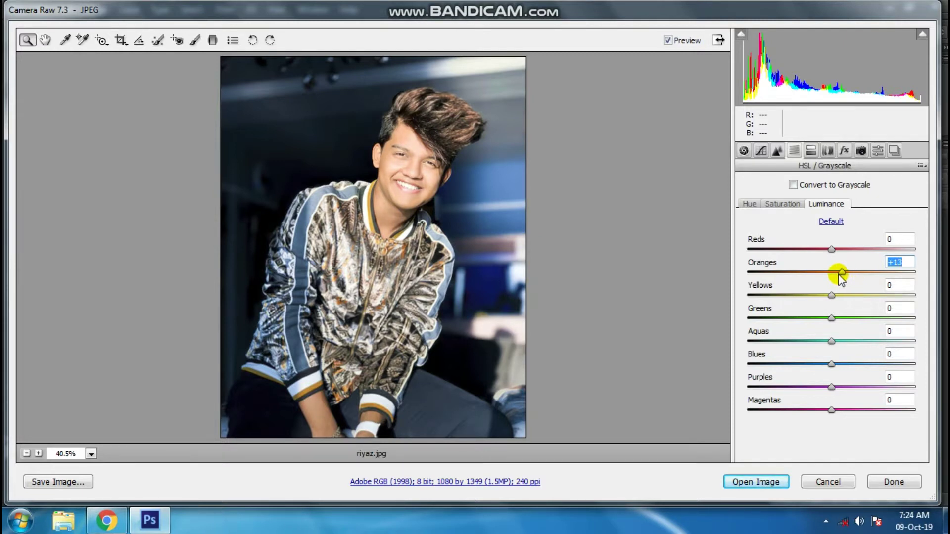
pyautogui.click(792, 203)
pyautogui.moveTo(833, 271); pyautogui.dragTo(861, 279)
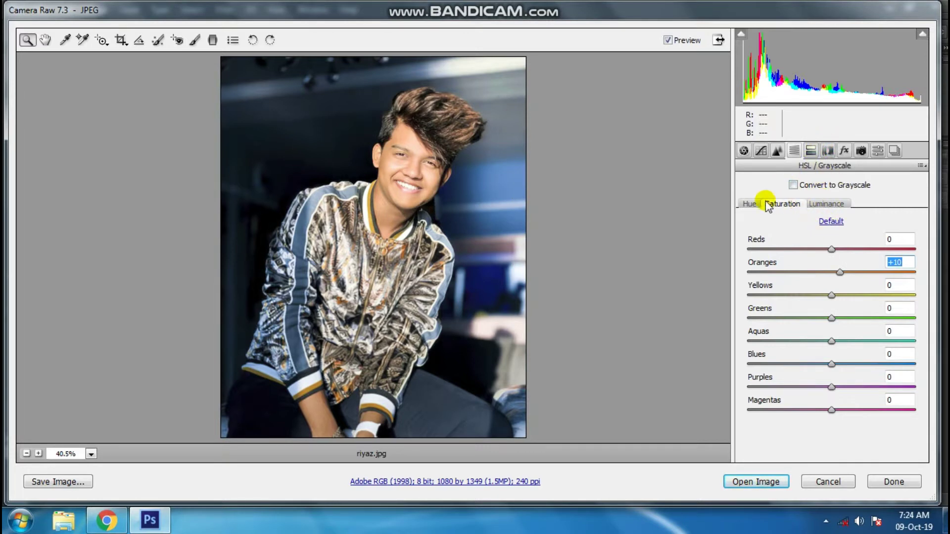
# Shift the Blues hue to -14 and add a post-crop vignette with Amount -16.
pyautogui.click(750, 204)
pyautogui.moveTo(831, 365)
pyautogui.mouseDown()
pyautogui.moveTo(806, 367)
pyautogui.moveTo(825, 368)
pyautogui.mouseUp()
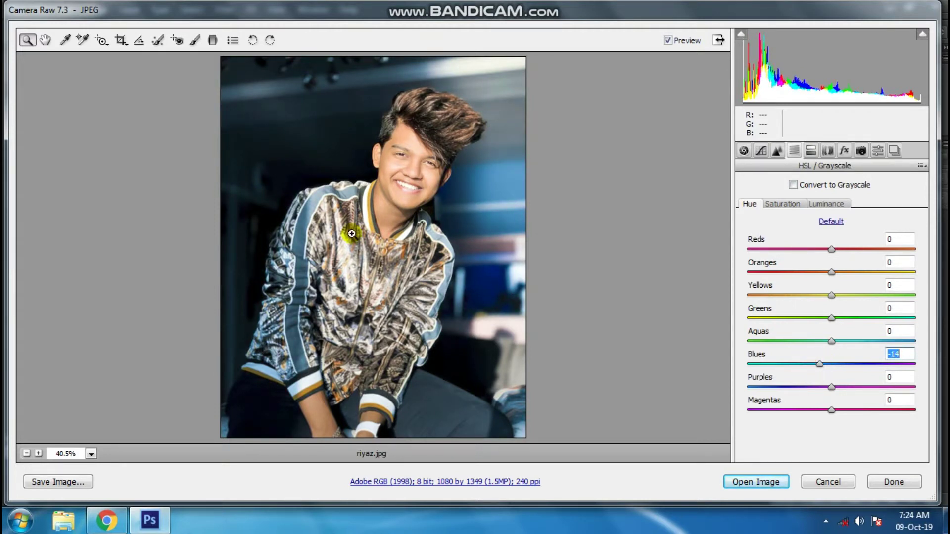
pyautogui.click(844, 150)
pyautogui.moveTo(829, 331)
pyautogui.mouseDown()
pyautogui.moveTo(812, 355)
pyautogui.moveTo(819, 330)
pyautogui.mouseUp()
# Ease the vignette to Feather 43 and Amount -7, then set Oranges luminance +6 and Yellows +28.
pyautogui.moveTo(830, 376); pyautogui.dragTo(819, 377)
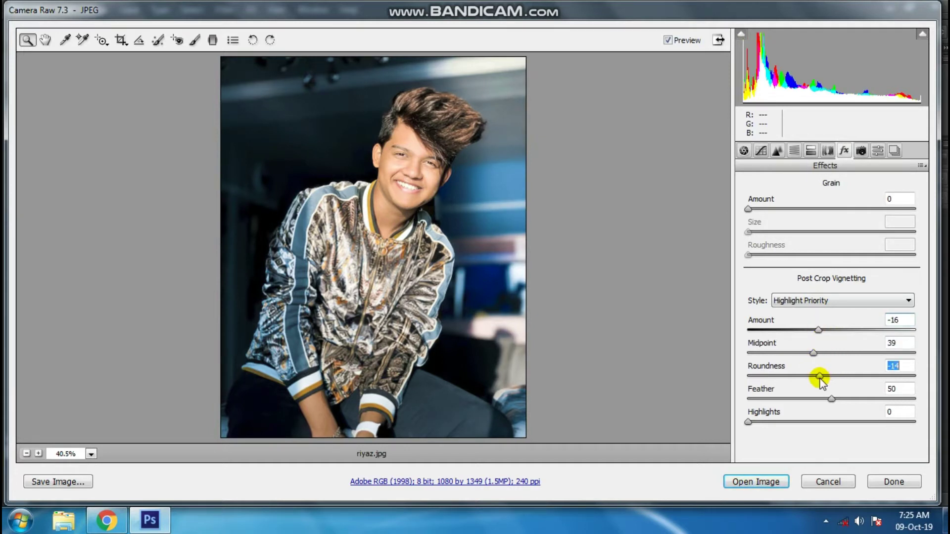
pyautogui.click(820, 398)
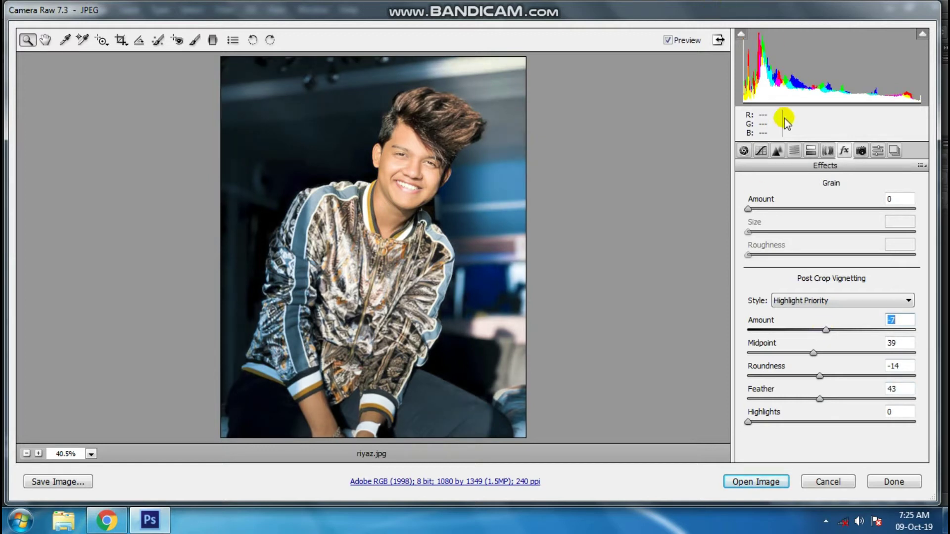
pyautogui.click(794, 151)
pyautogui.click(827, 204)
pyautogui.click(837, 272)
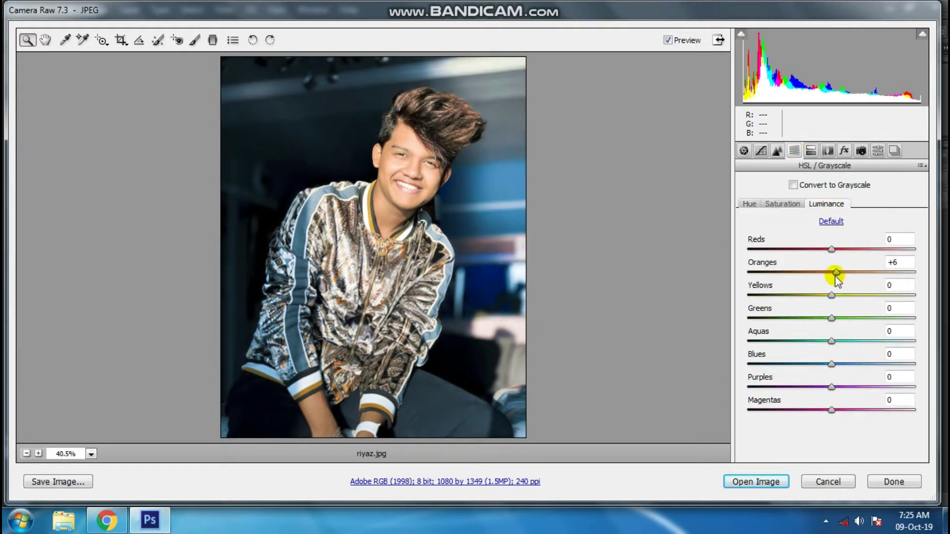
pyautogui.moveTo(852, 295)
pyautogui.mouseDown()
pyautogui.moveTo(831, 297)
pyautogui.moveTo(870, 299)
pyautogui.moveTo(856, 305)
pyautogui.mouseUp()
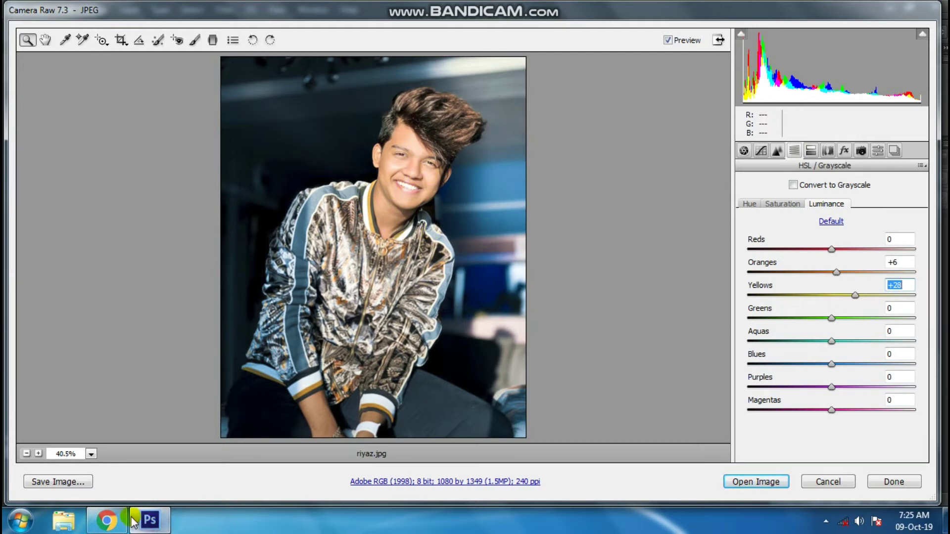
pyautogui.click(110, 521)
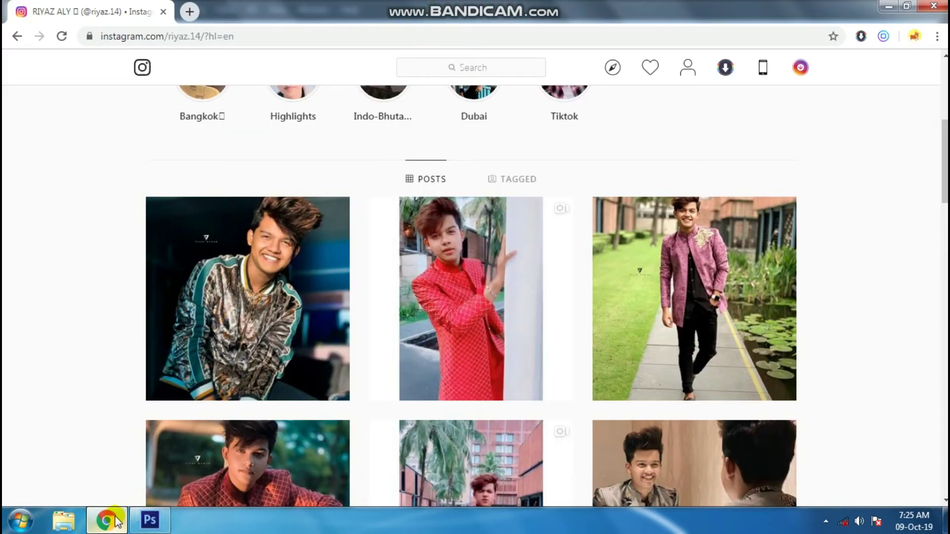
pyautogui.click(272, 325)
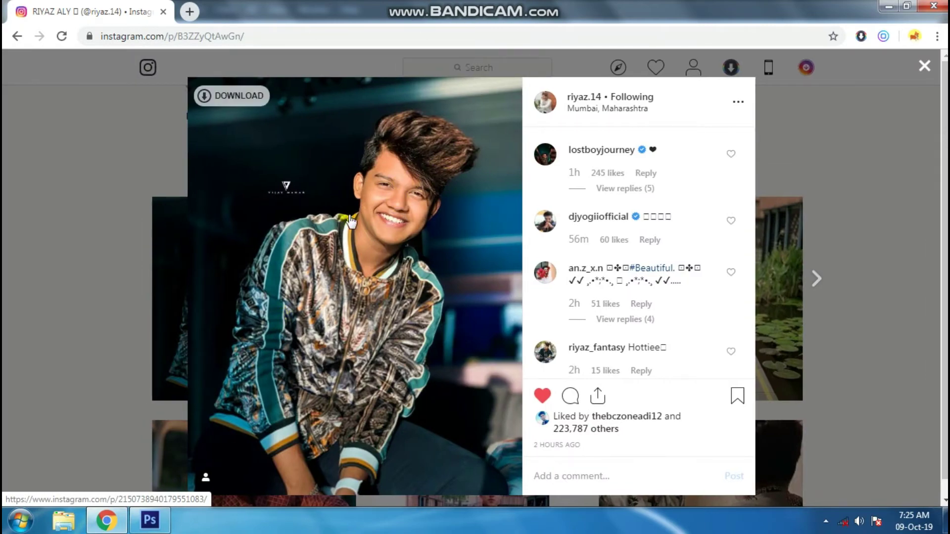
pyautogui.click(149, 521)
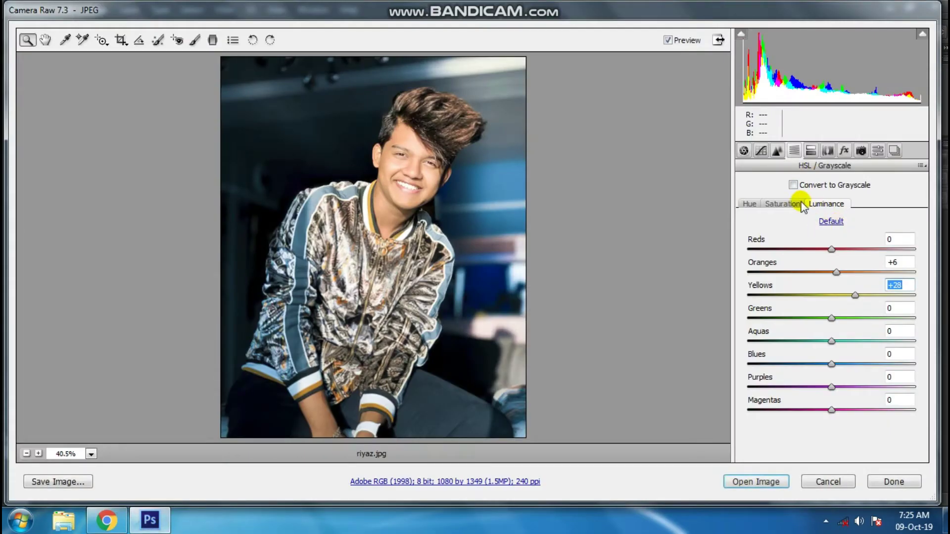